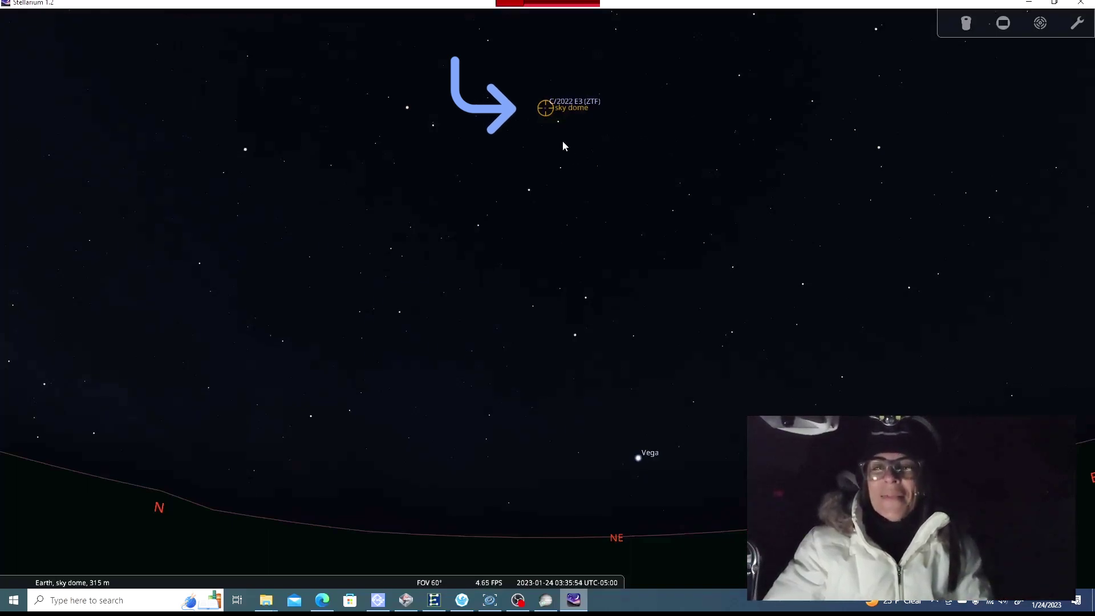
- Zoom Stellarium in on comet C/2022 E3 (ZTF)
scroll(556, 165, up, 3)
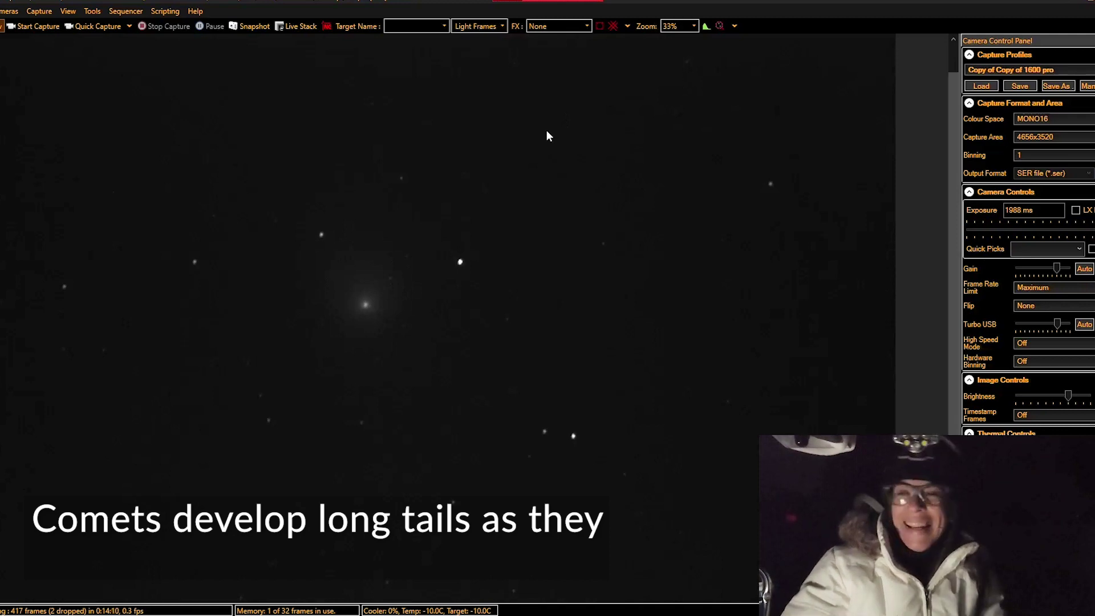
- Shrink SharpCap's live view to 25% and close the camera
click(692, 27)
click(672, 51)
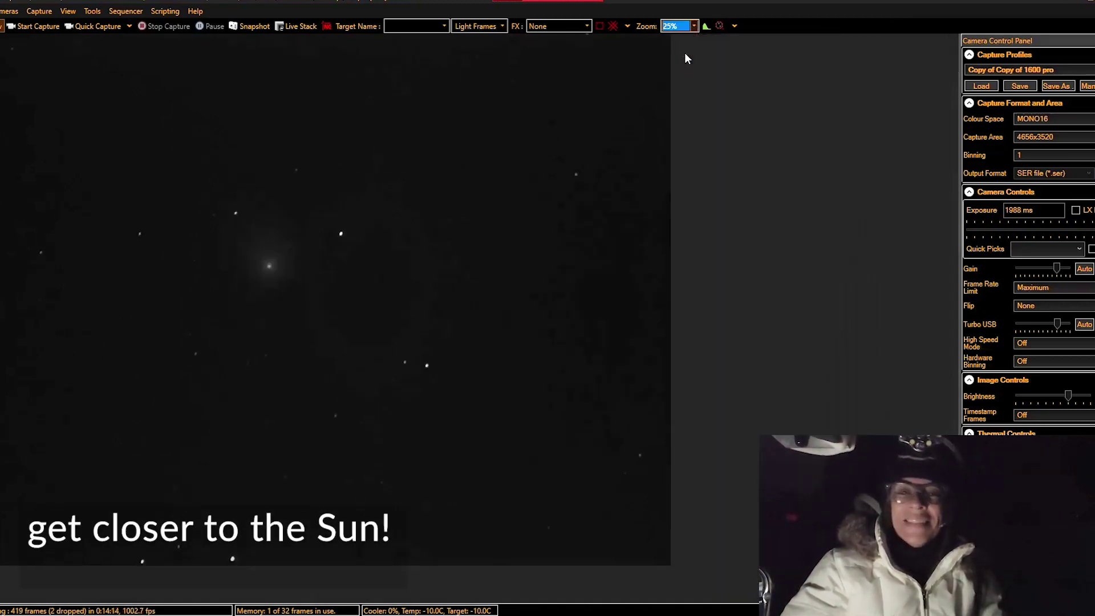
click(10, 11)
click(28, 38)
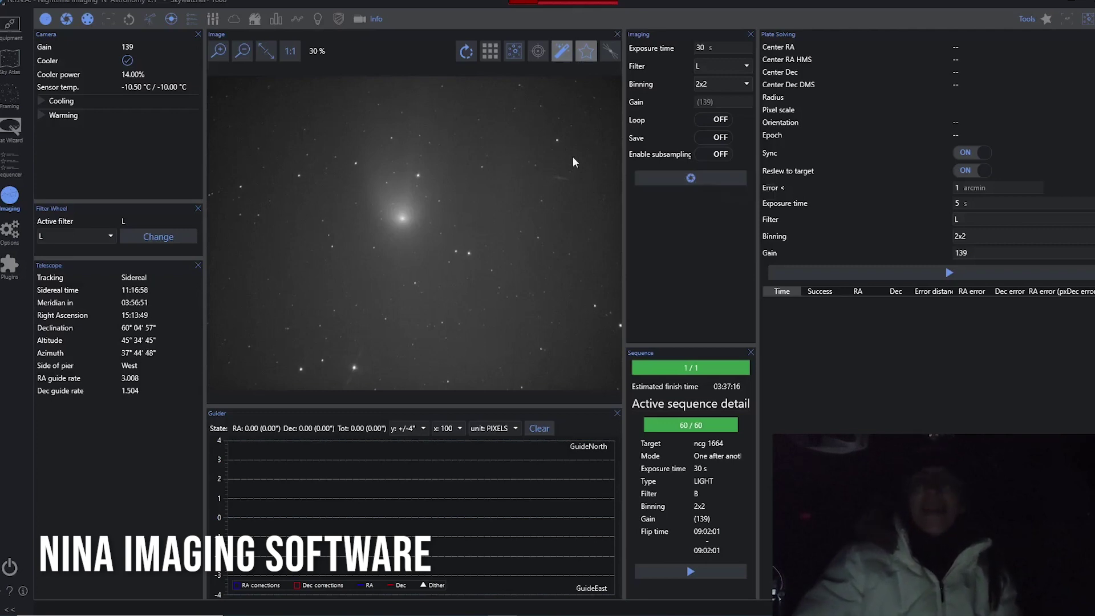
- Take a single 30 s L-filter exposure of the comet
click(661, 176)
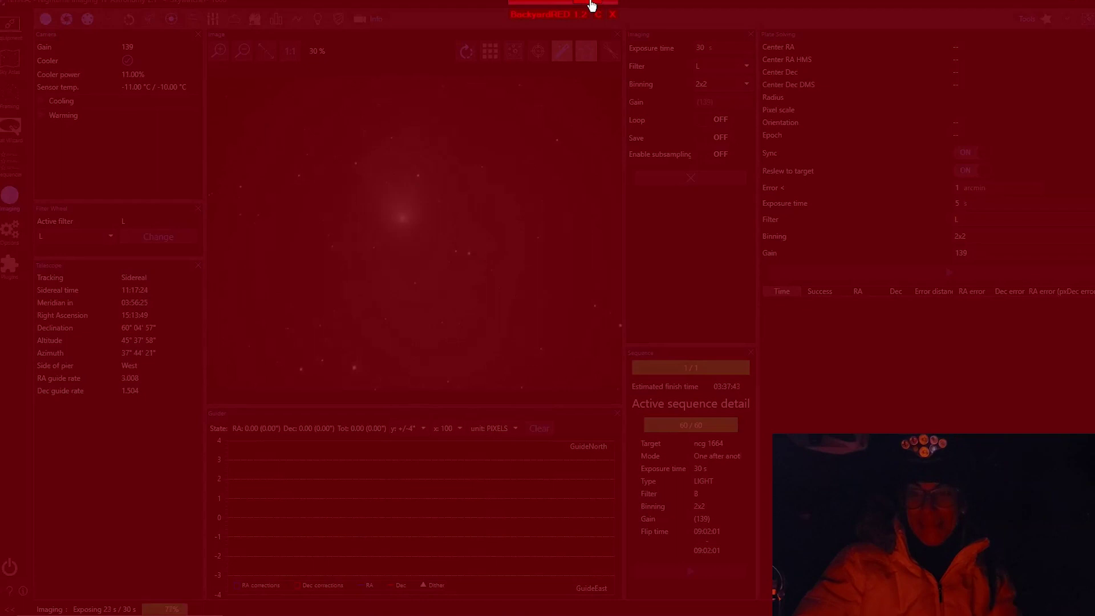
- Reduce the BackyardRED night-vision overlay to a faint red tint
mouse_move(591, 5)
mouse_down()
mouse_move(606, 5)
mouse_move(597, 5)
mouse_up()
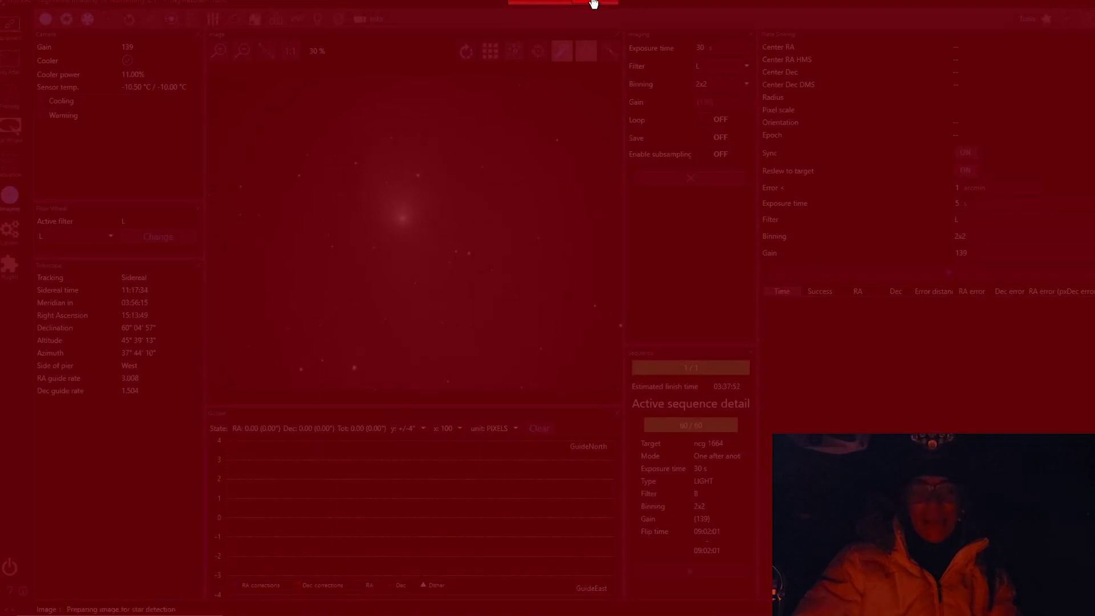
drag(593, 5, 538, 4)
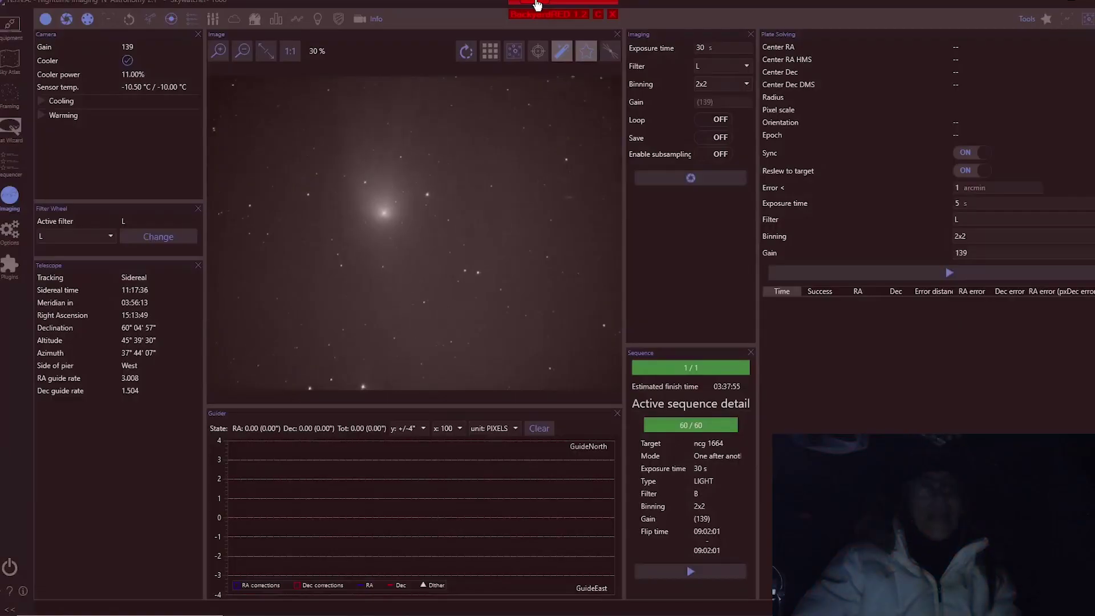
scroll(456, 268, up, 1)
scroll(456, 267, down, 1)
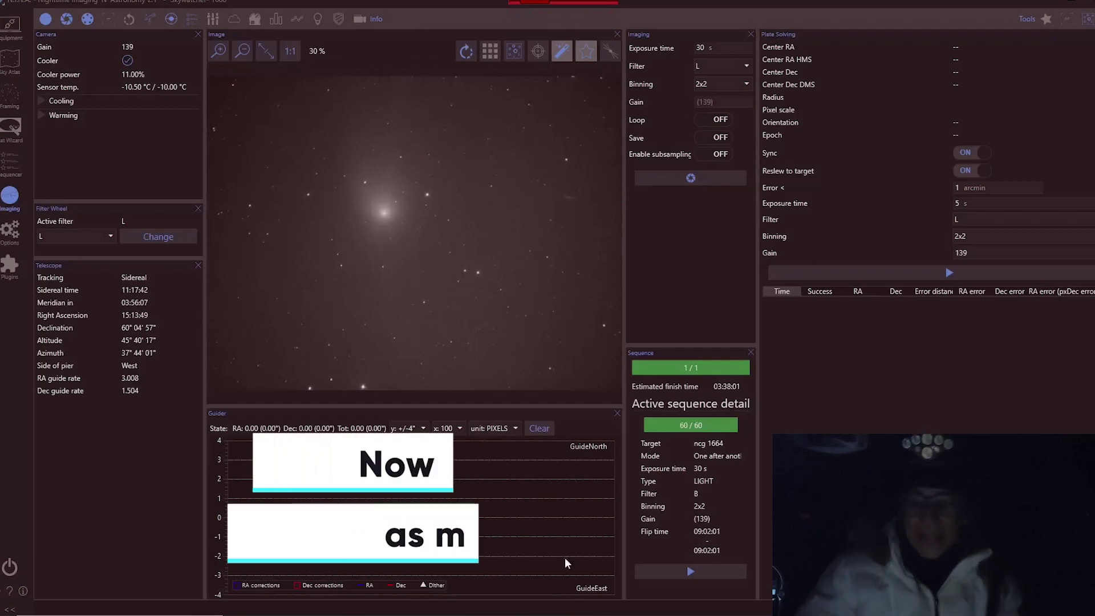
key(alt+Tab)
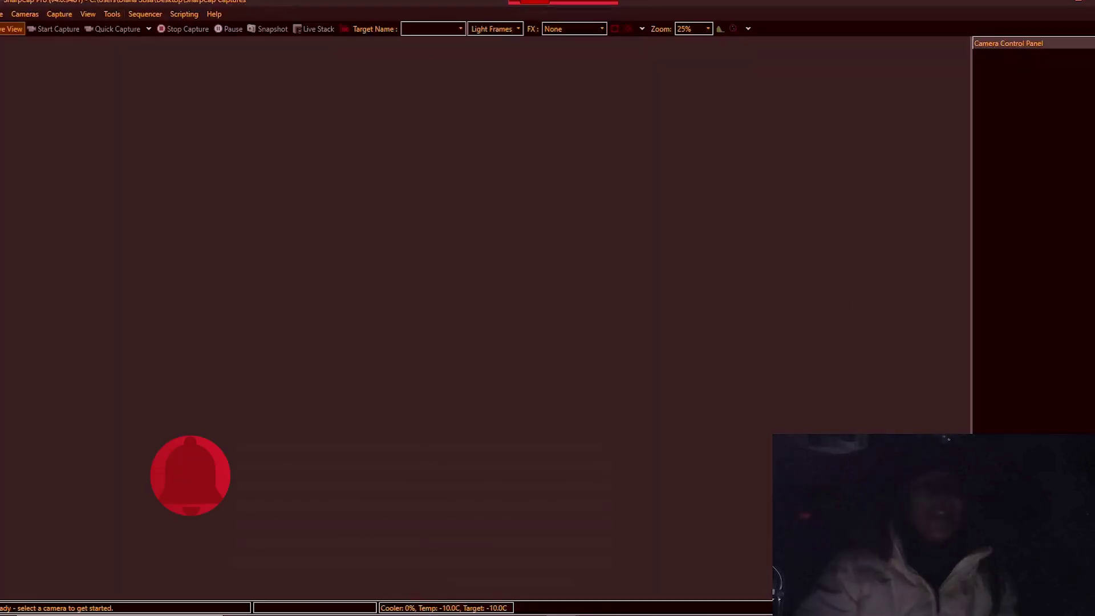
- Reconnect the ZWO ASI1600MM Pro camera in SharpCap
click(35, 16)
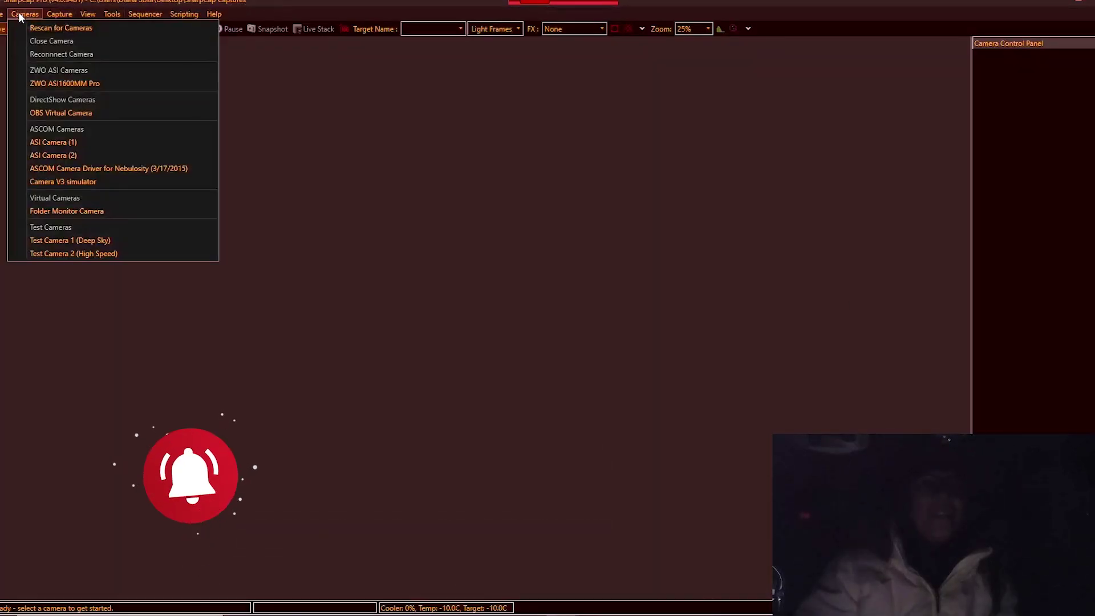
click(50, 86)
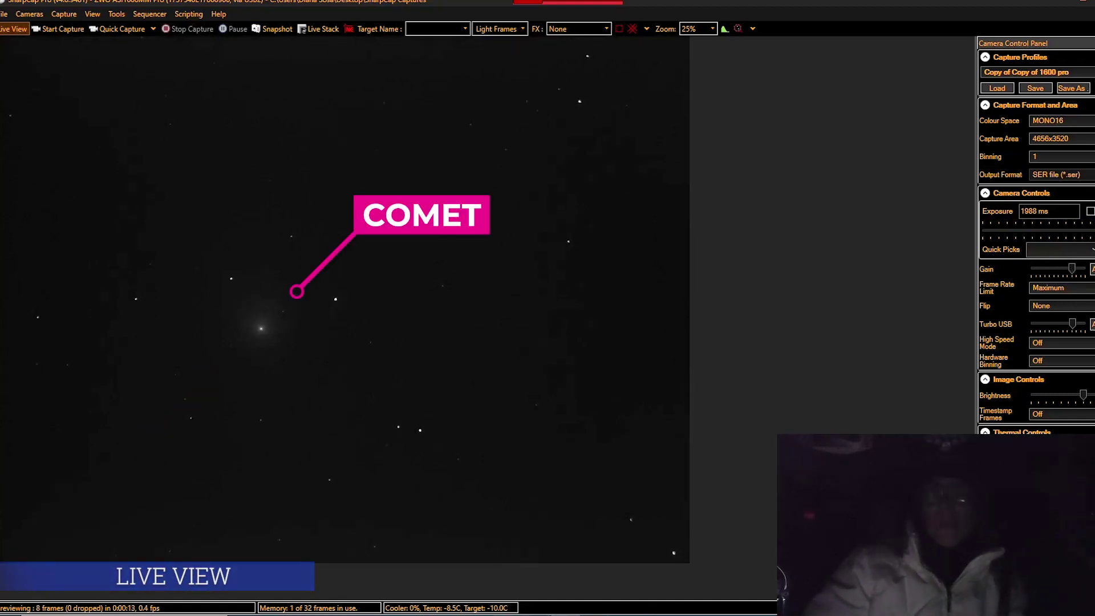
- Nudge the mount west twice in EQMOD at DEC rate 2, then restore the rate to 3
key(alt+Tab)
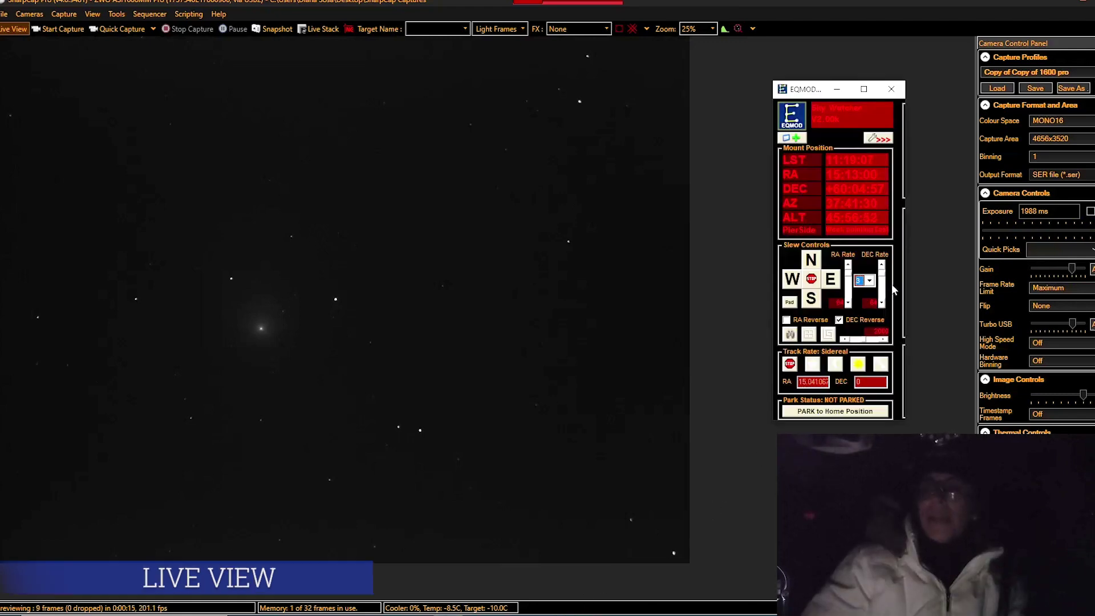
click(869, 281)
click(867, 304)
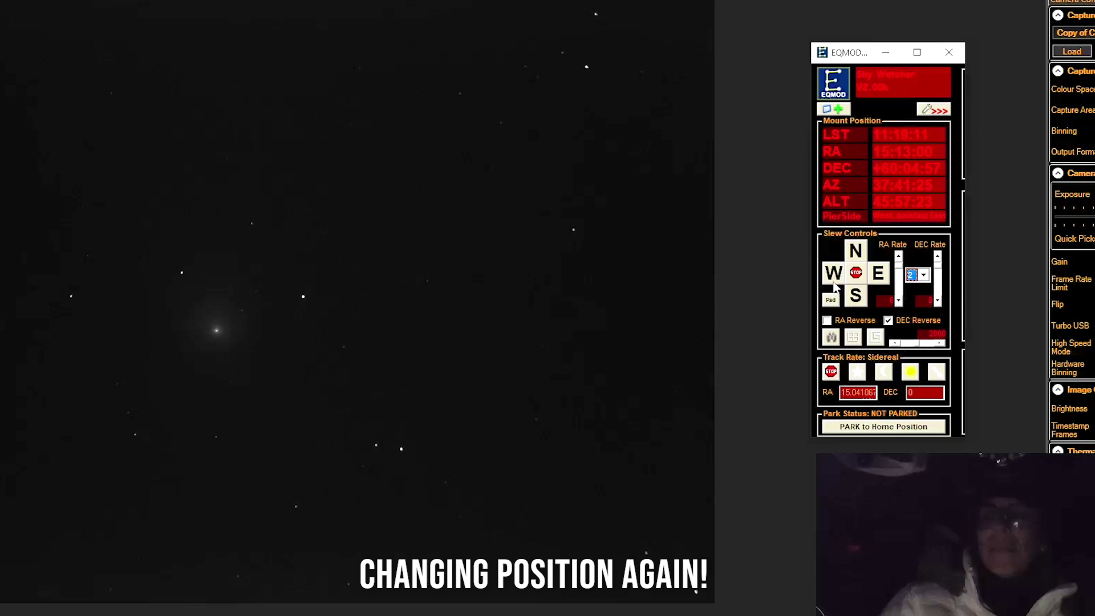
click(834, 283)
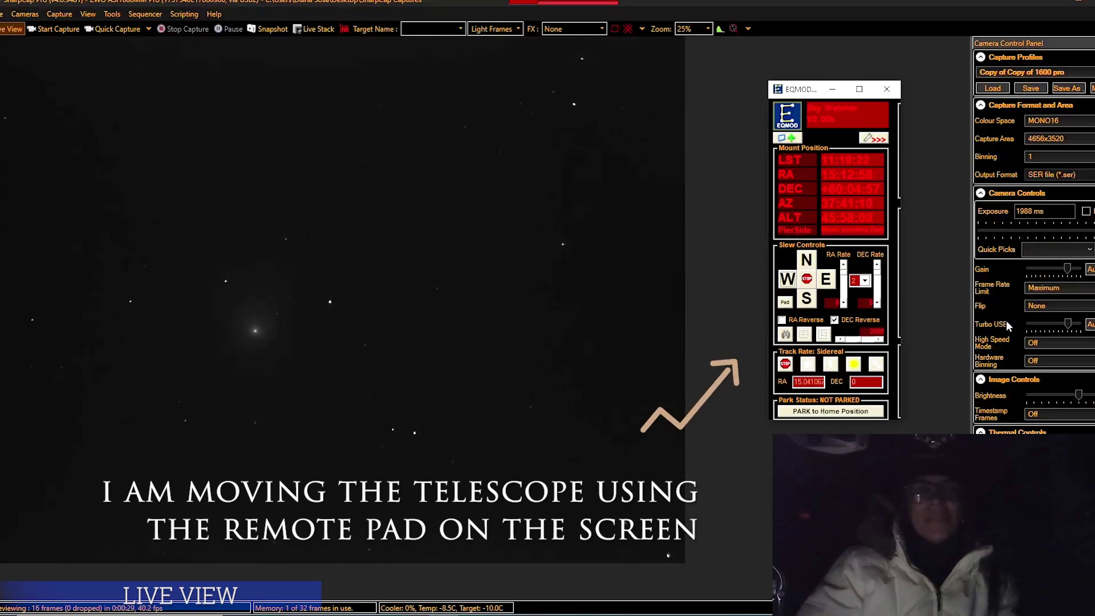
click(793, 288)
click(863, 280)
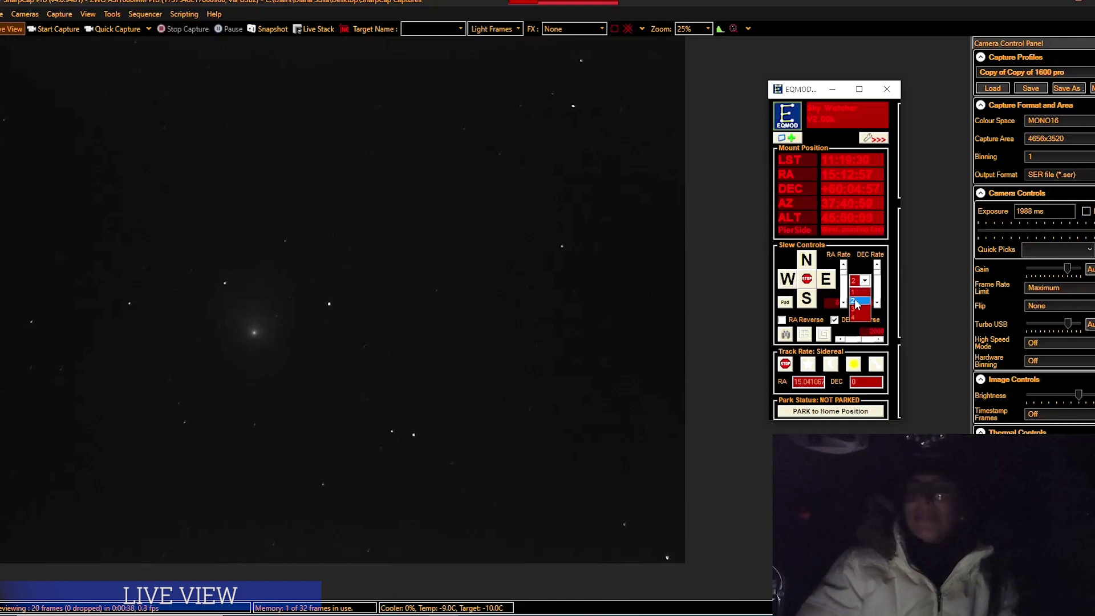
click(855, 307)
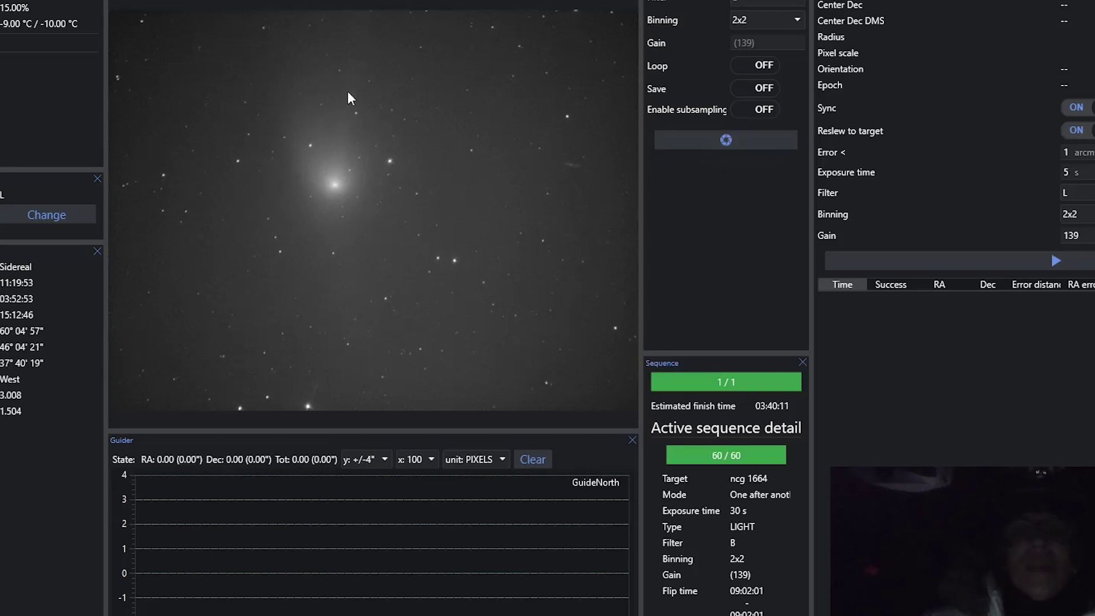
- Take a 30 s test exposure, nudge the mount west once more, and close EQMOD
click(690, 140)
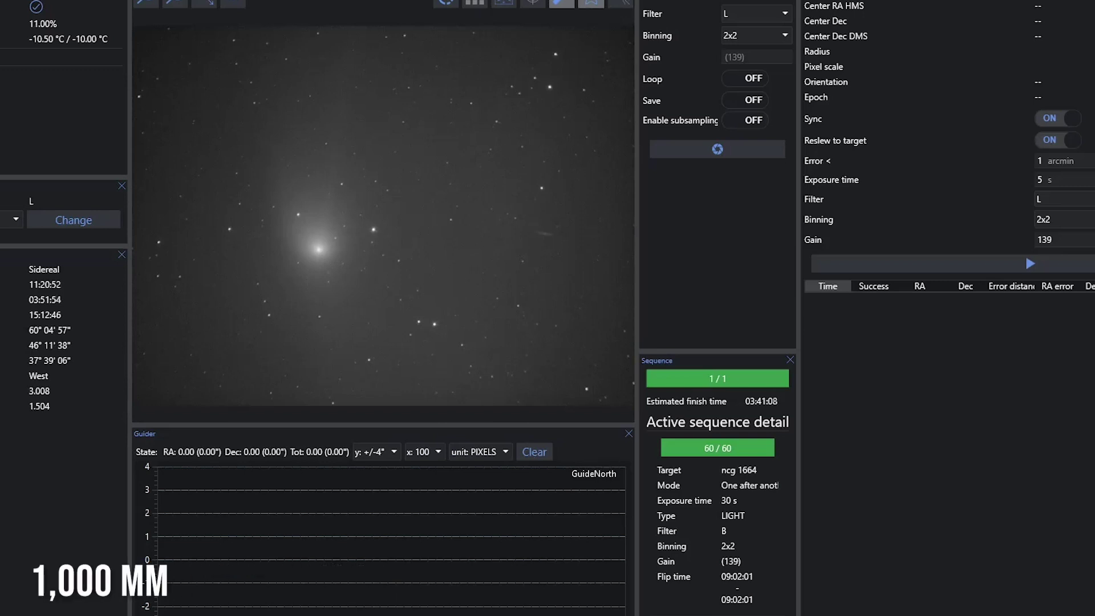
key(alt+Tab)
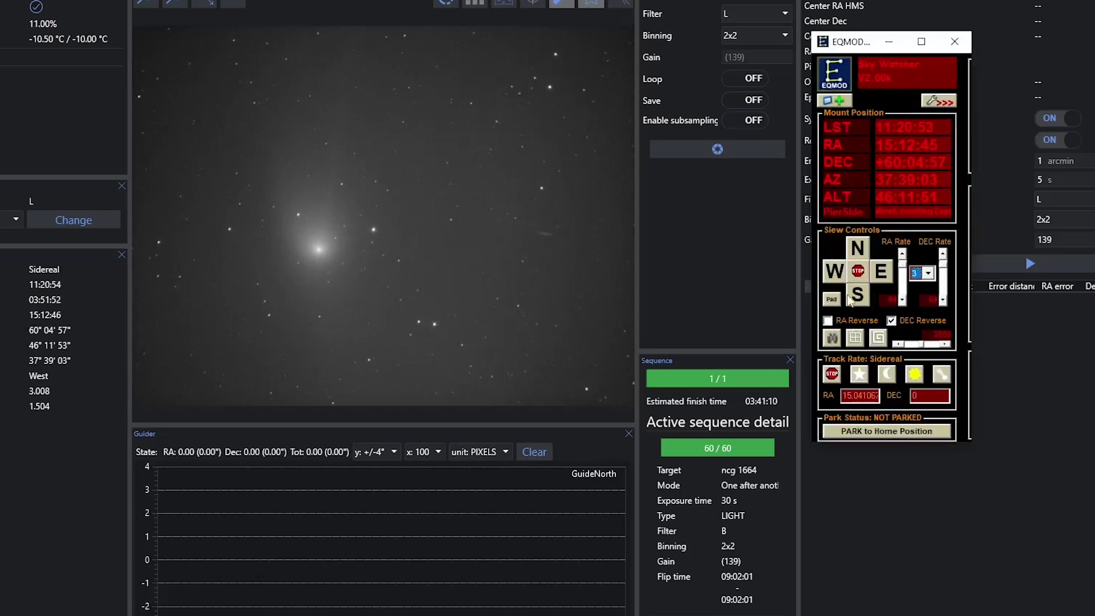
click(831, 275)
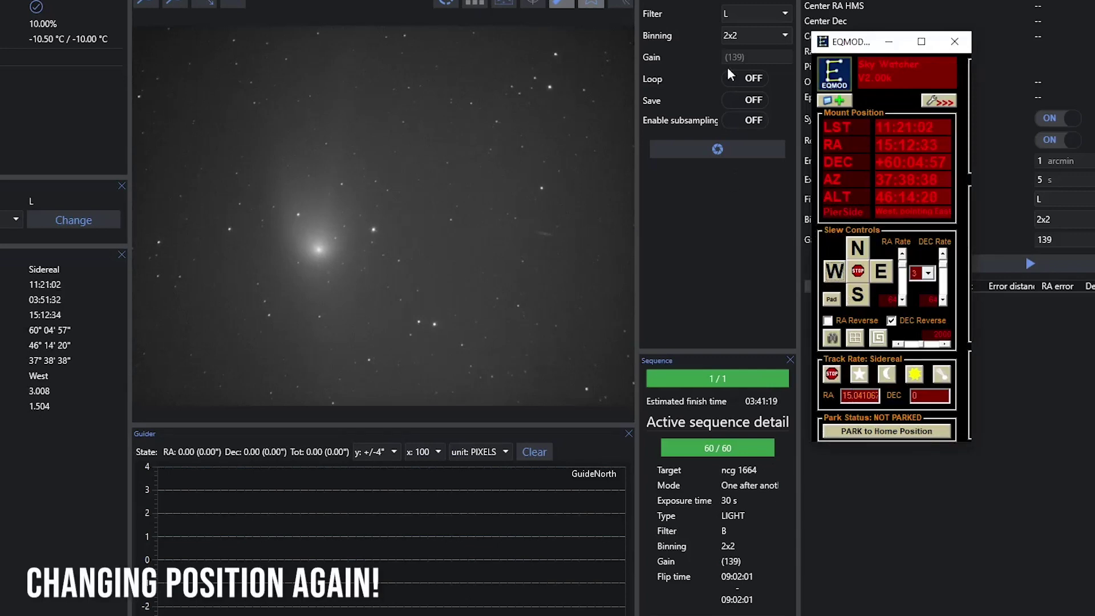
click(739, 2)
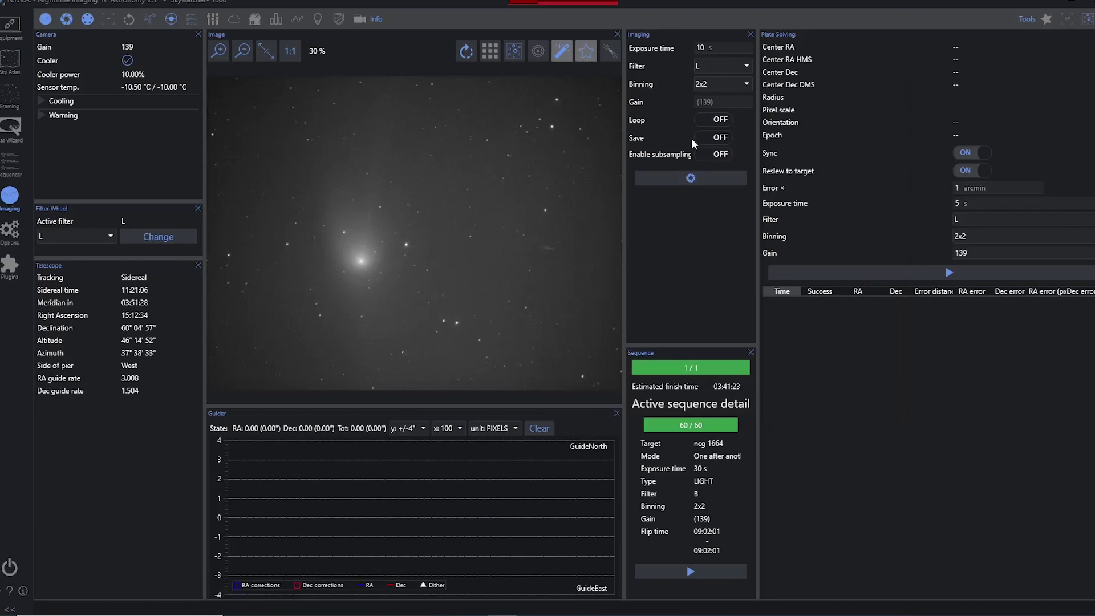
- Capture a 10 s L-filter test frame of the comet
click(688, 177)
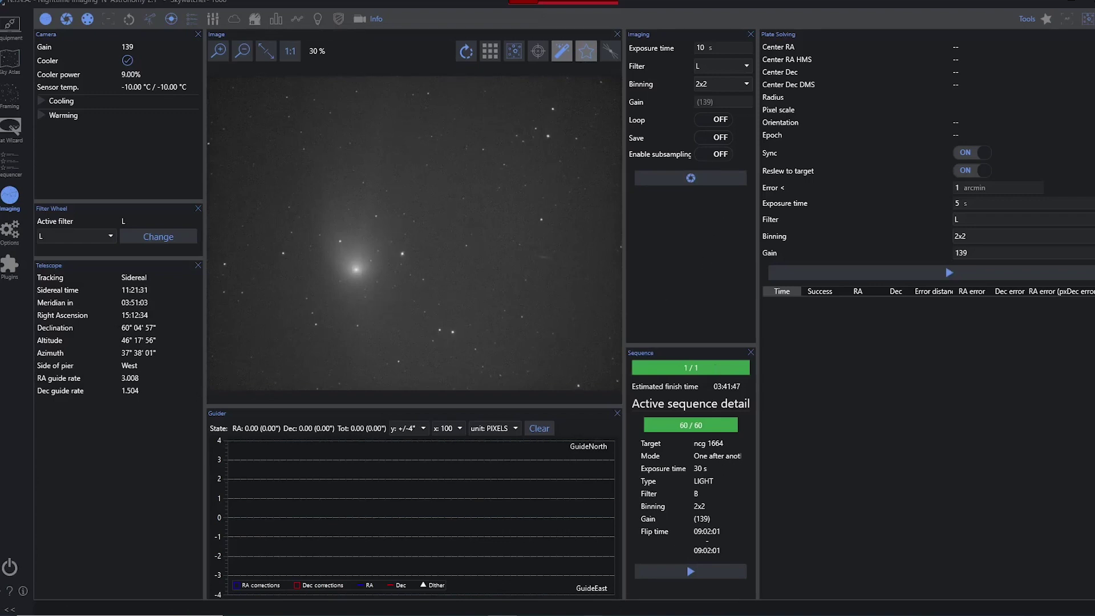
- Nudge the mount west and south to DEC +60:08:27, then take a new 10 s frame
key(alt+Tab)
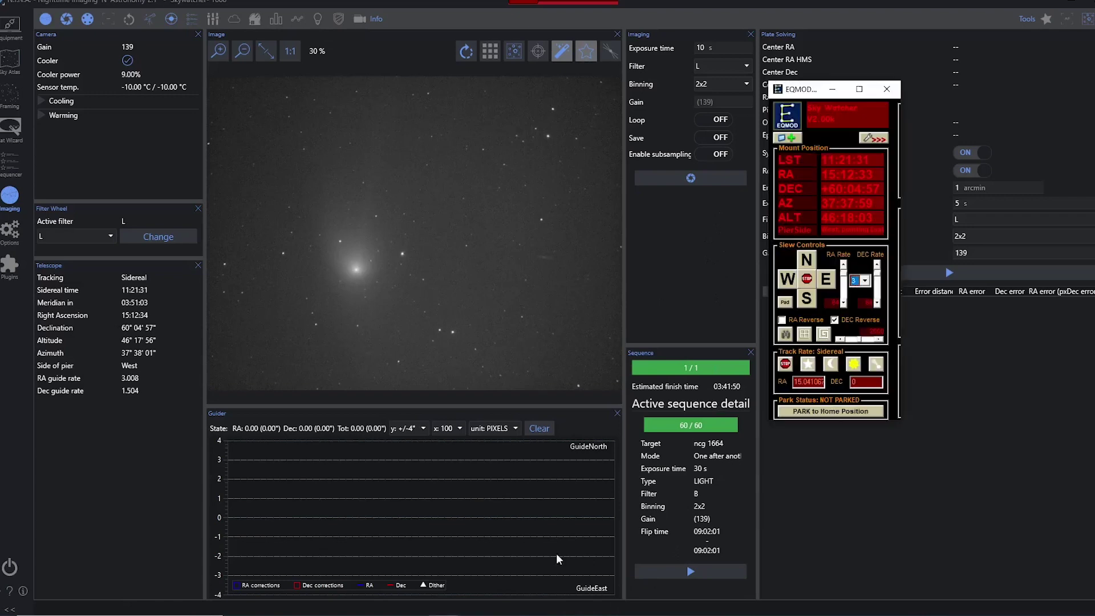
click(787, 279)
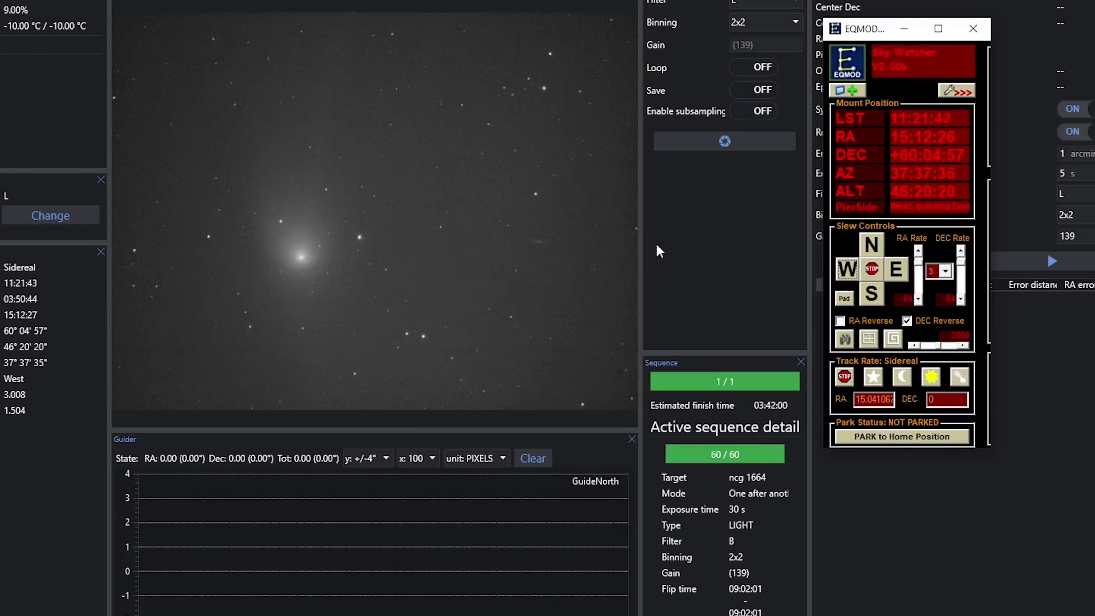
scroll(566, 214, up, 1)
scroll(568, 212, down, 1)
click(875, 299)
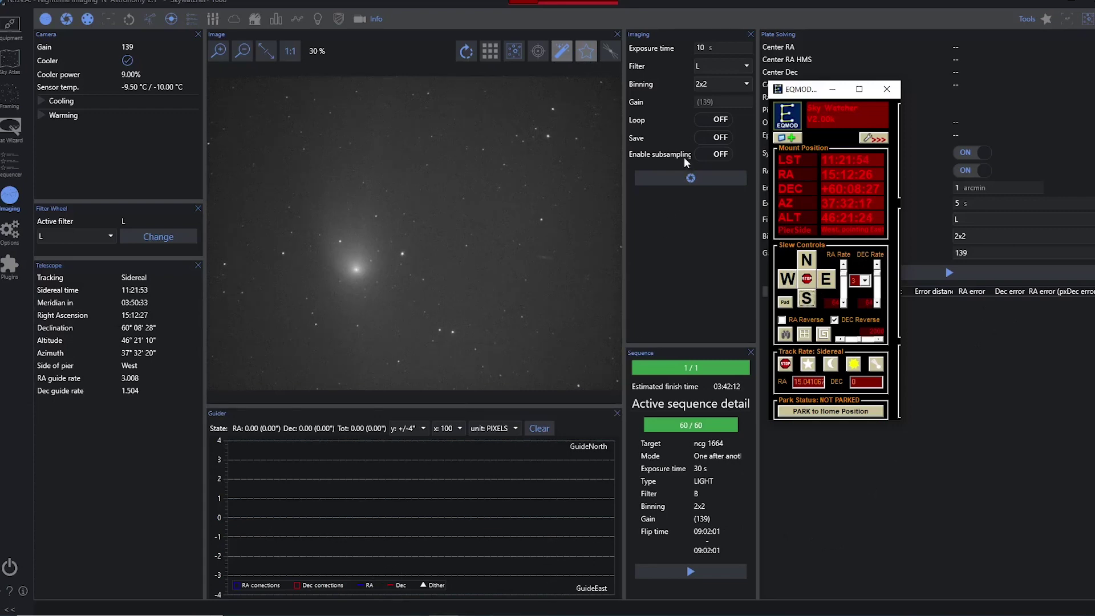
click(688, 178)
click(687, 178)
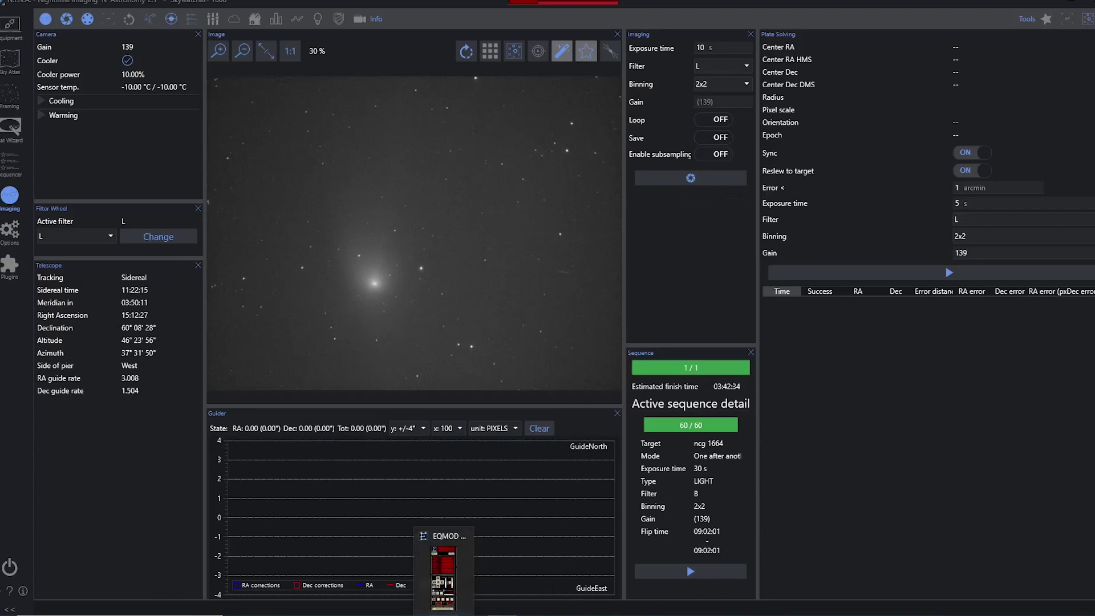
- Nudge the mount further south to DEC +60:09:52 and return to N.I.N.A
click(443, 564)
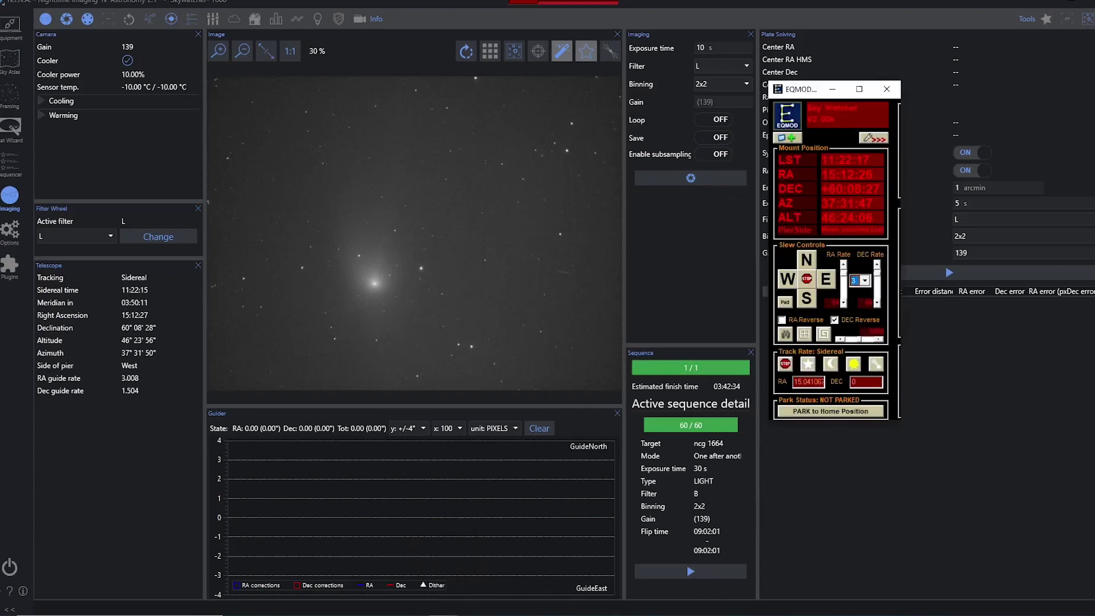
click(807, 298)
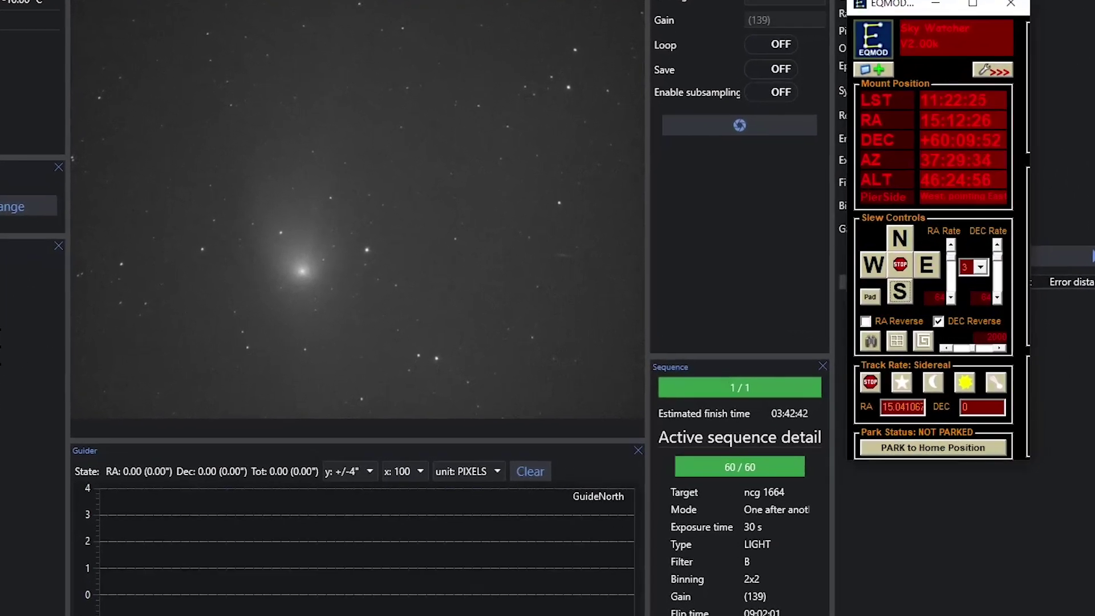
click(477, 208)
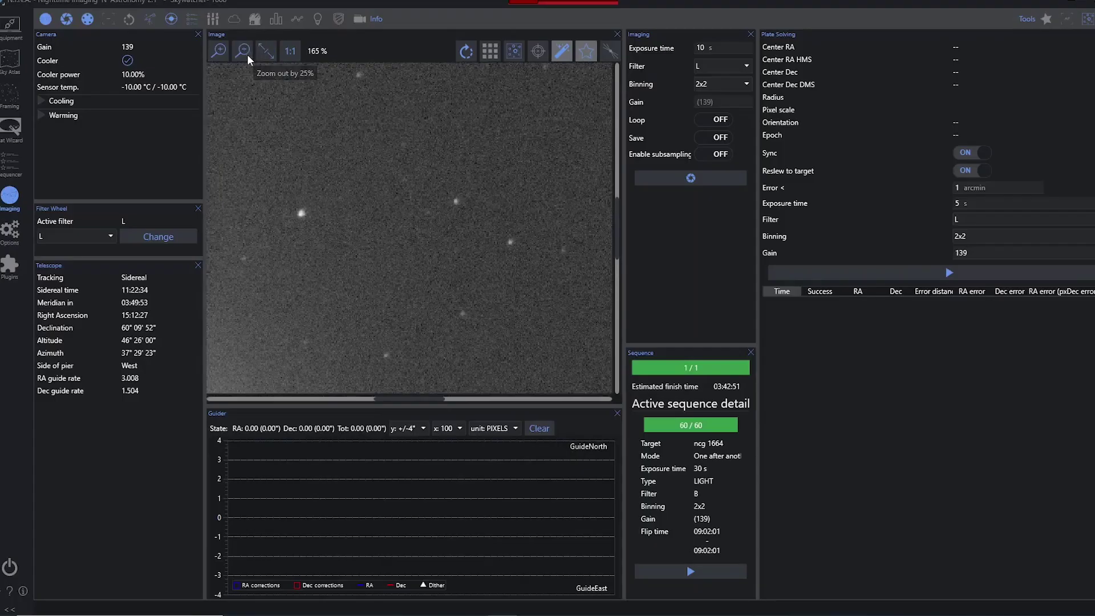
- Zoom the image out to 30% and capture a new 10 s L-filter frame of the comet
click(243, 51)
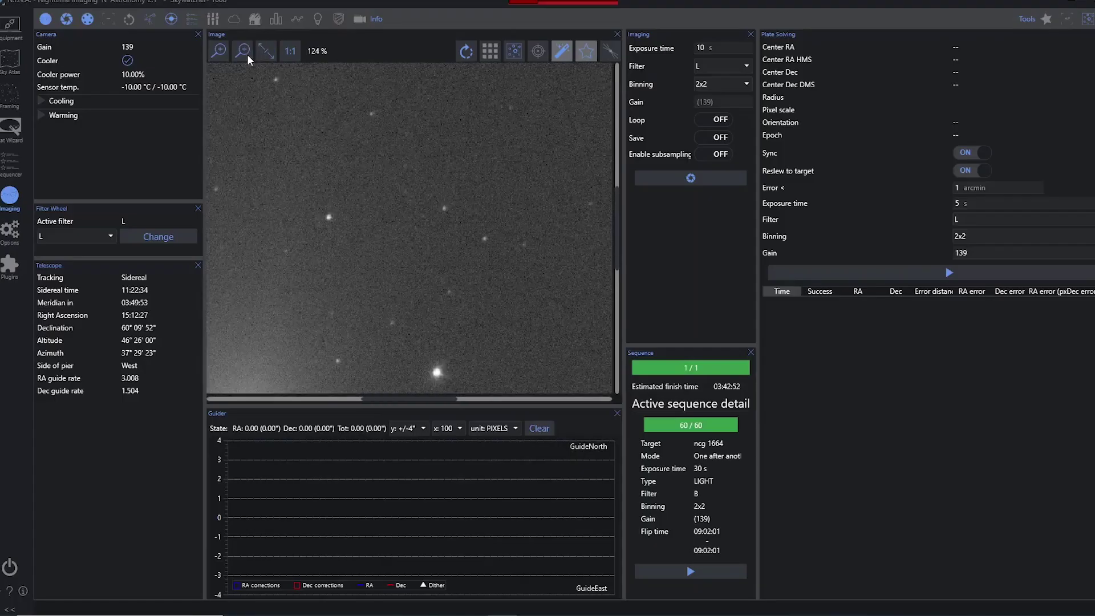
click(243, 51)
click(243, 52)
click(243, 52)
click(243, 51)
click(243, 52)
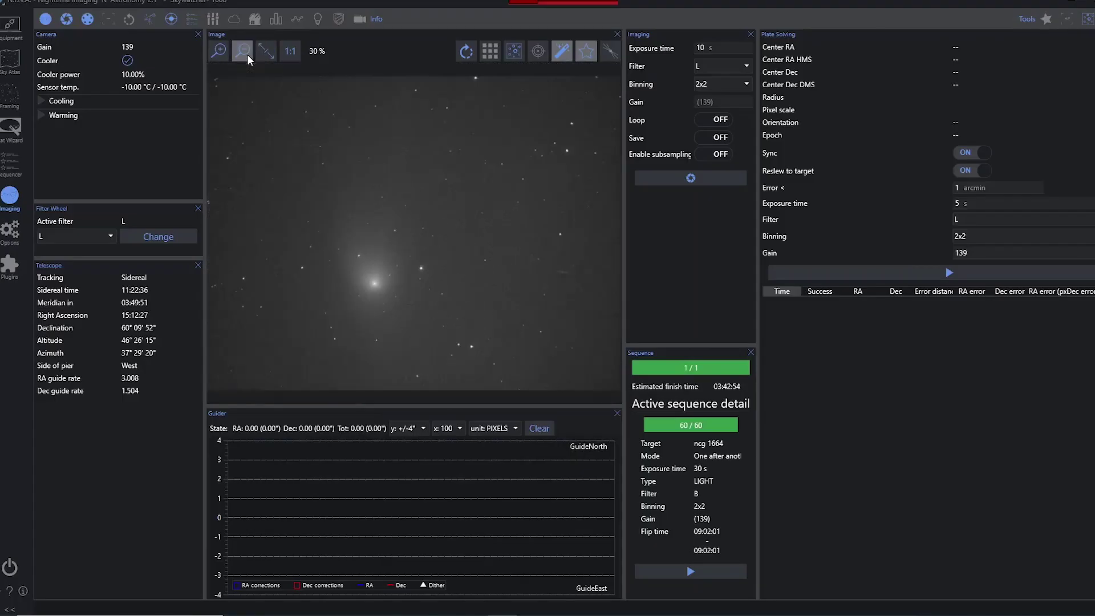
click(689, 178)
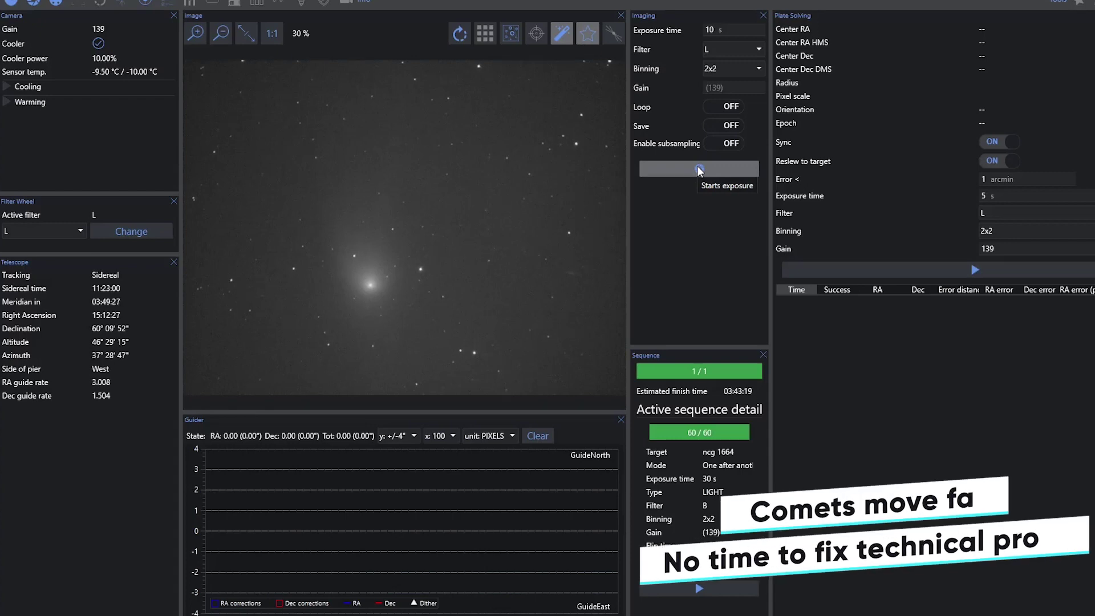
- Nudge the mount south in EQMOD to declination 60° 12' 29" and start a fresh comet exposure
click(700, 170)
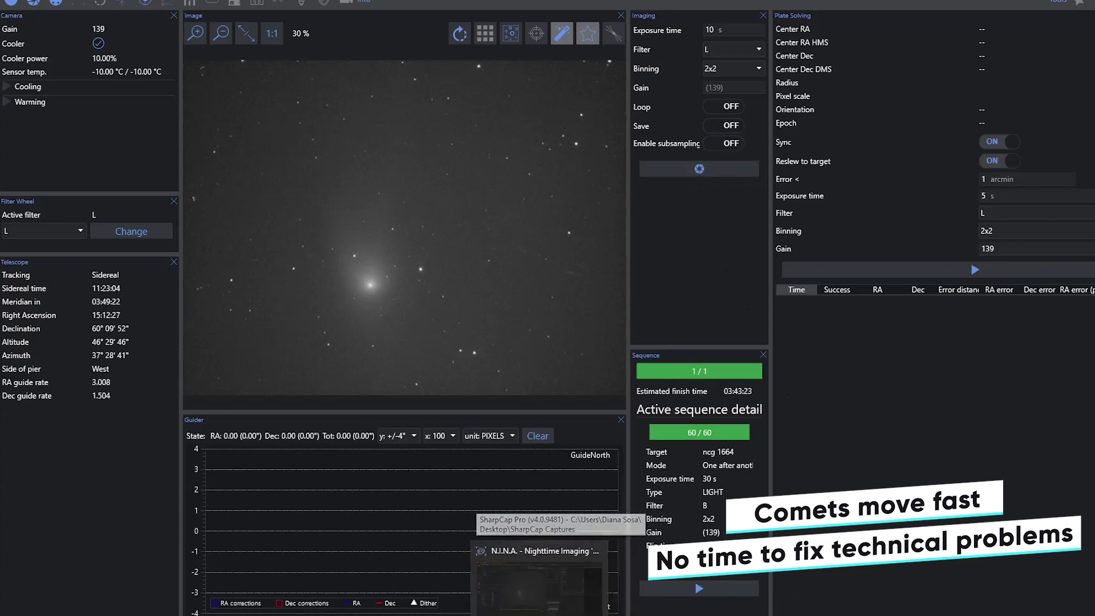
click(493, 588)
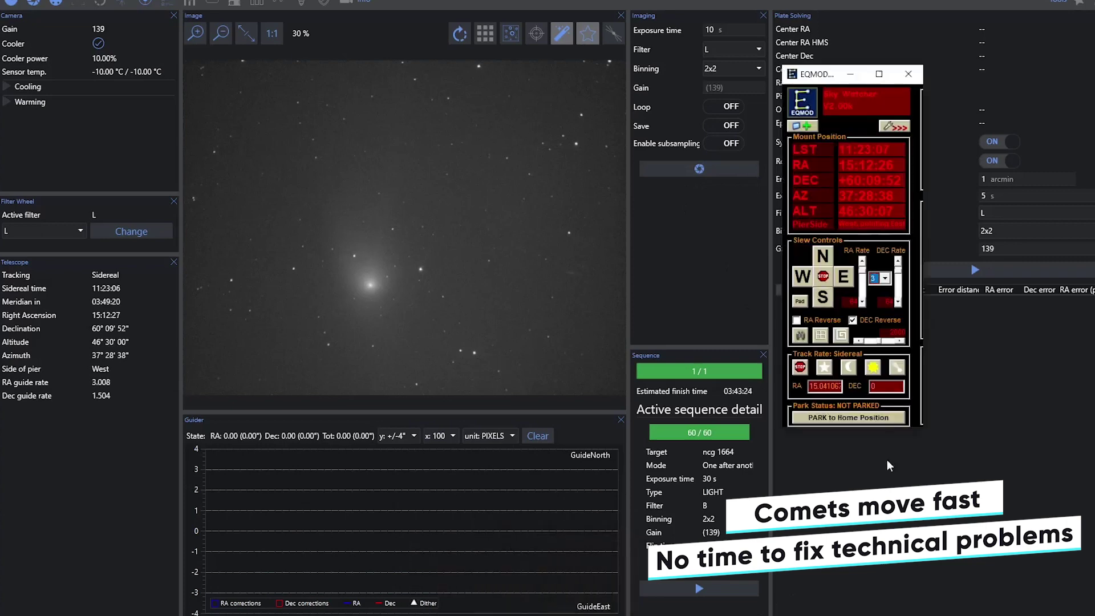
click(823, 300)
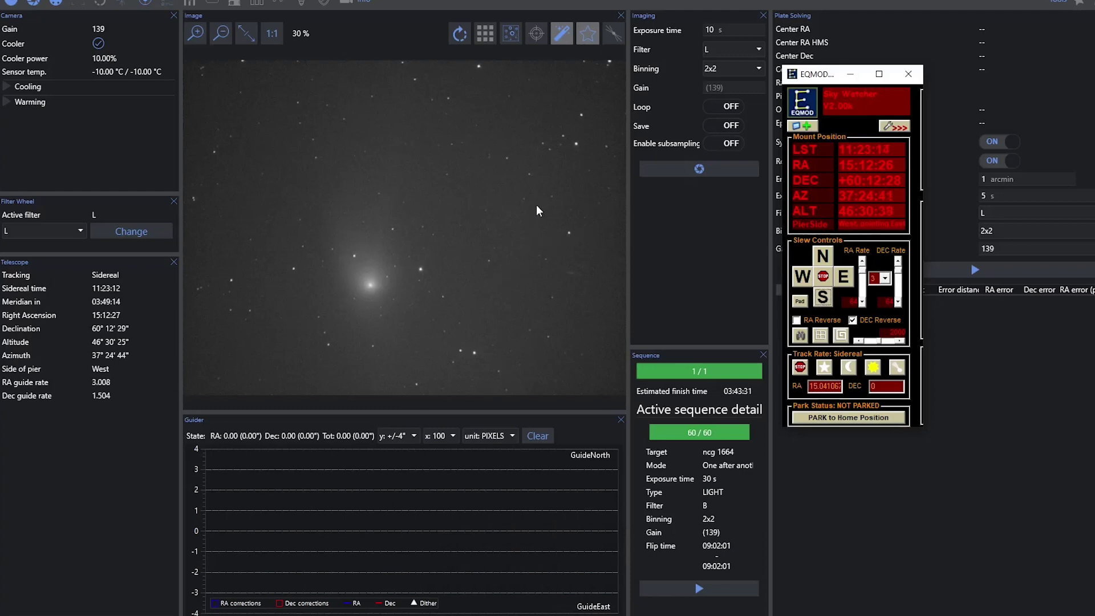
click(242, 41)
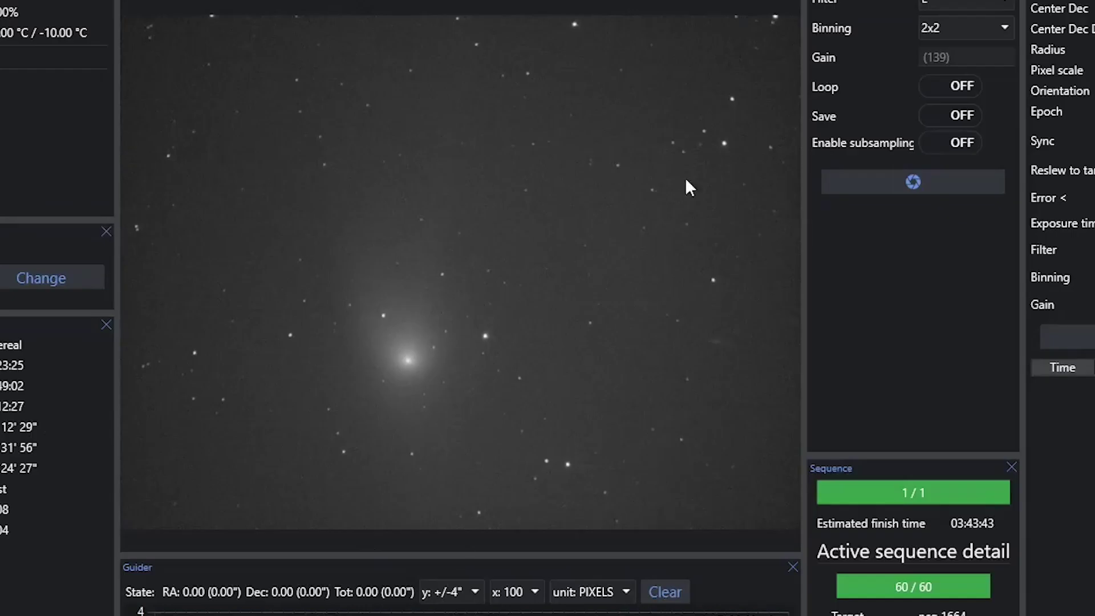
click(845, 181)
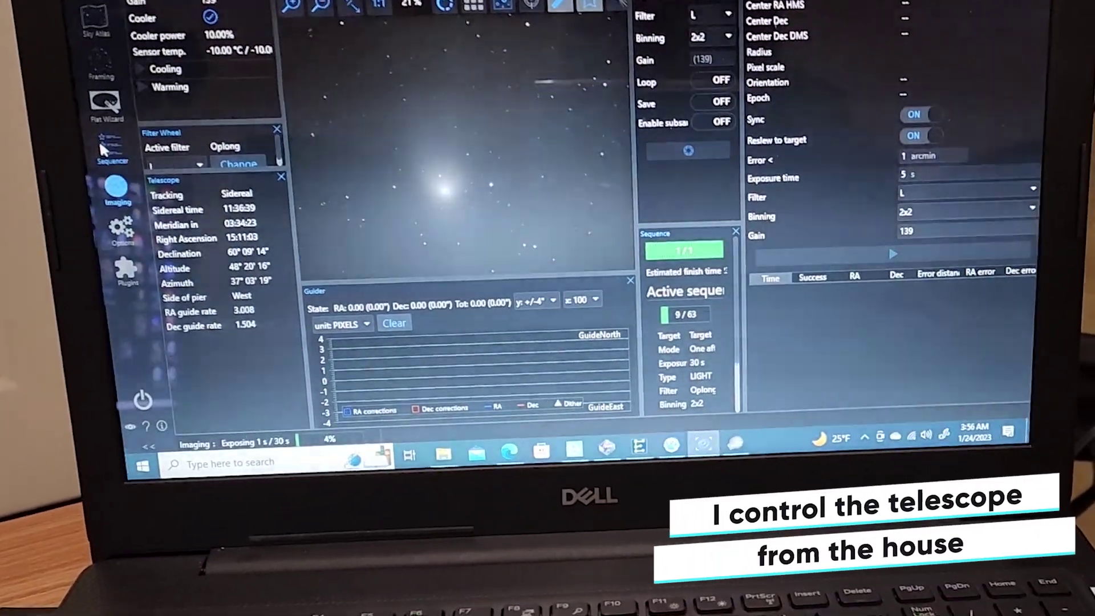
- Return from the Sequencer to the image view and fit the whole comet frame in the panel
click(126, 165)
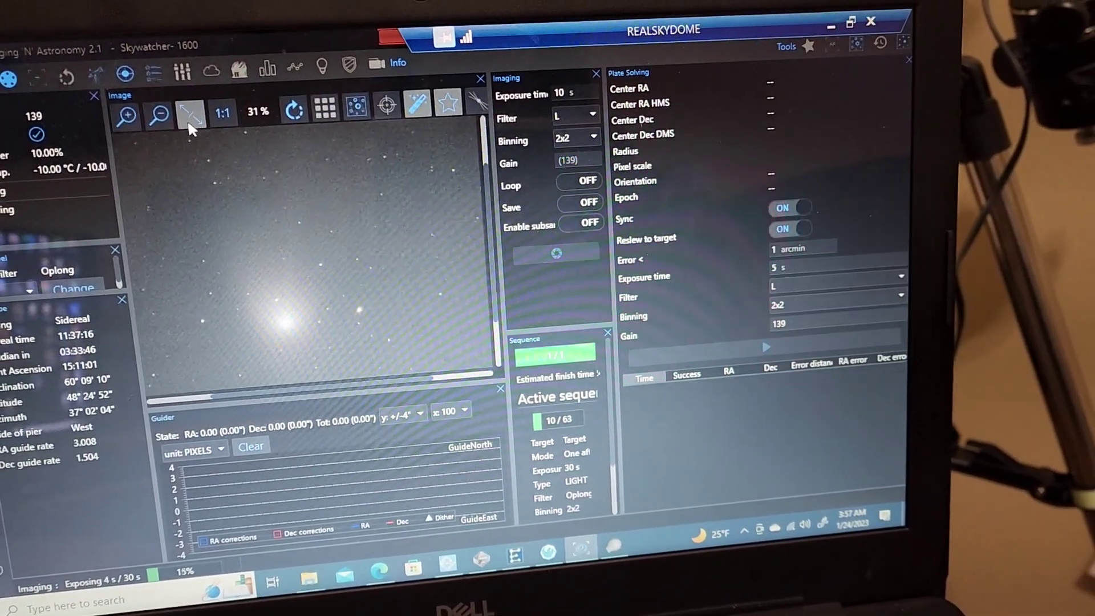
click(204, 137)
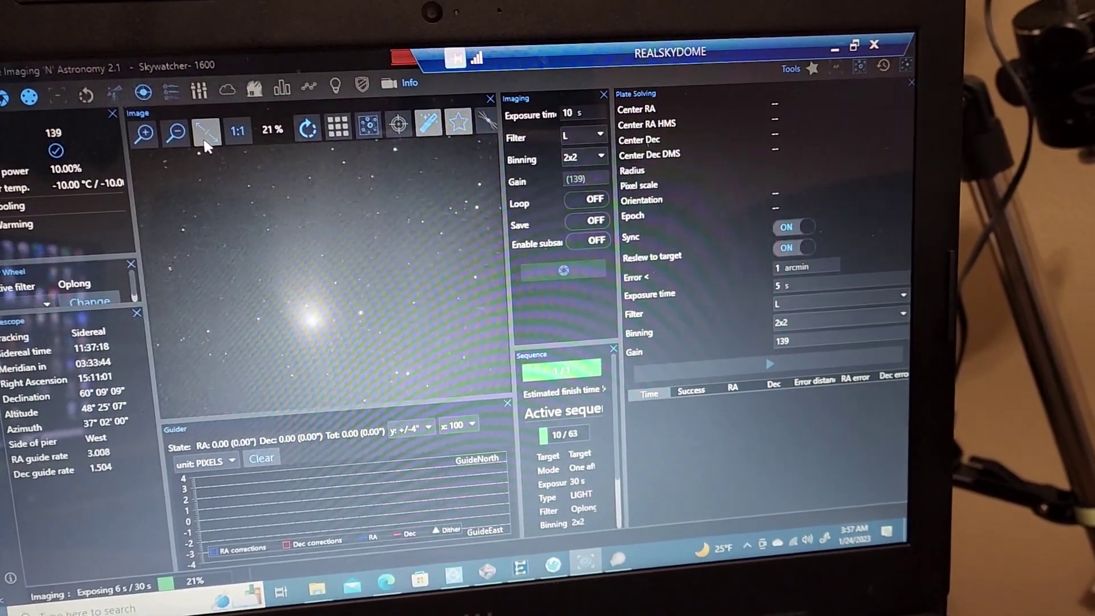